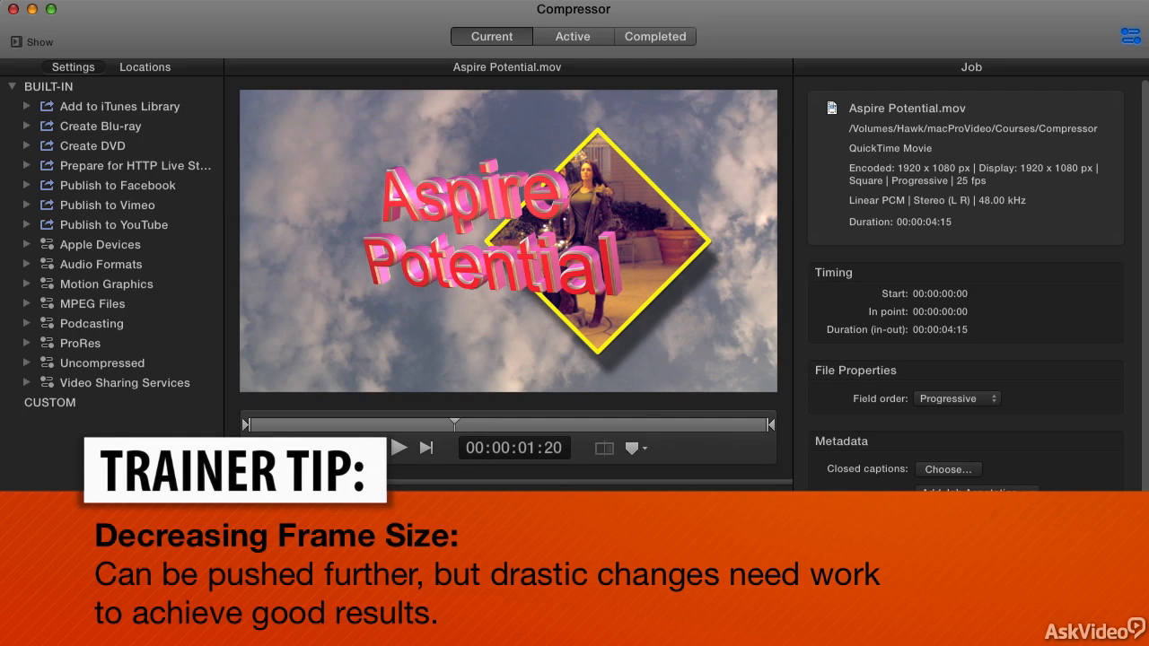
Hide the settings and locations pane and set the HD 720p output's video frame size to 720 x 480.
{"action": "left_click", "coordinate": [27, 42]}
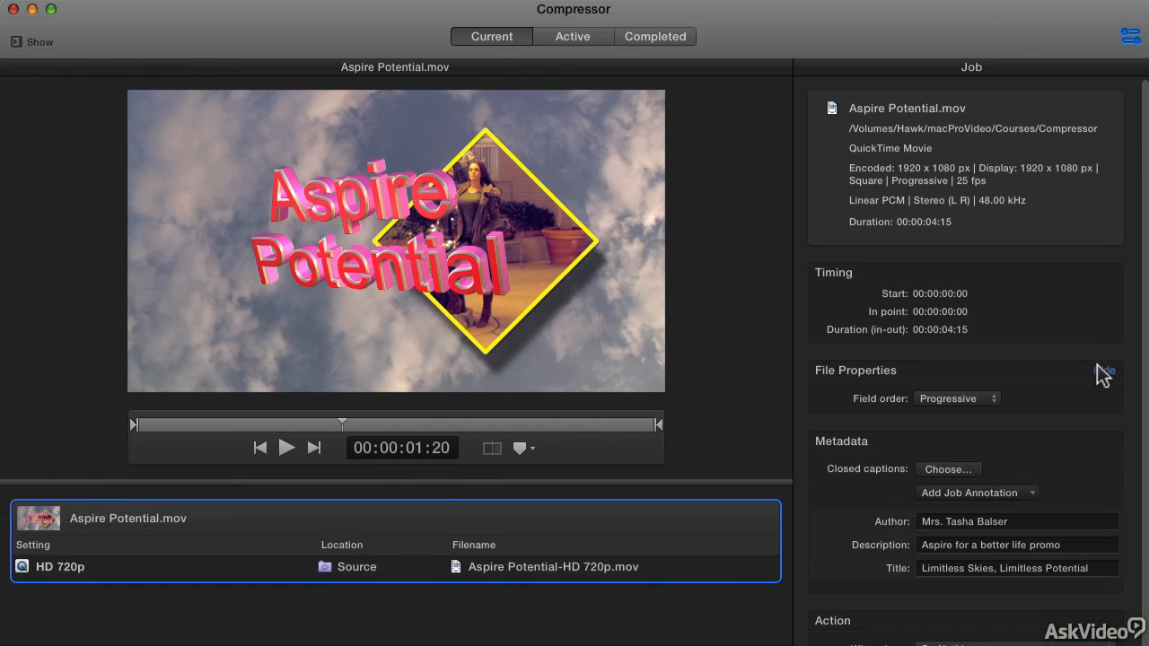
{"action": "left_click", "coordinate": [694, 571]}
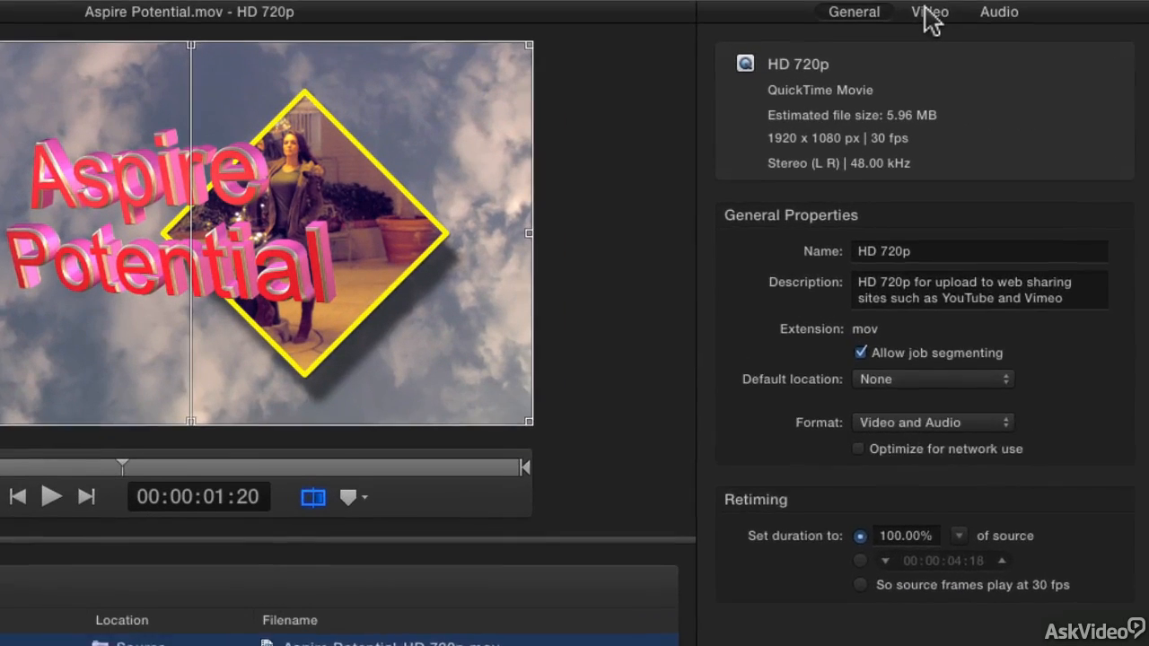
{"action": "left_click", "coordinate": [974, 66]}
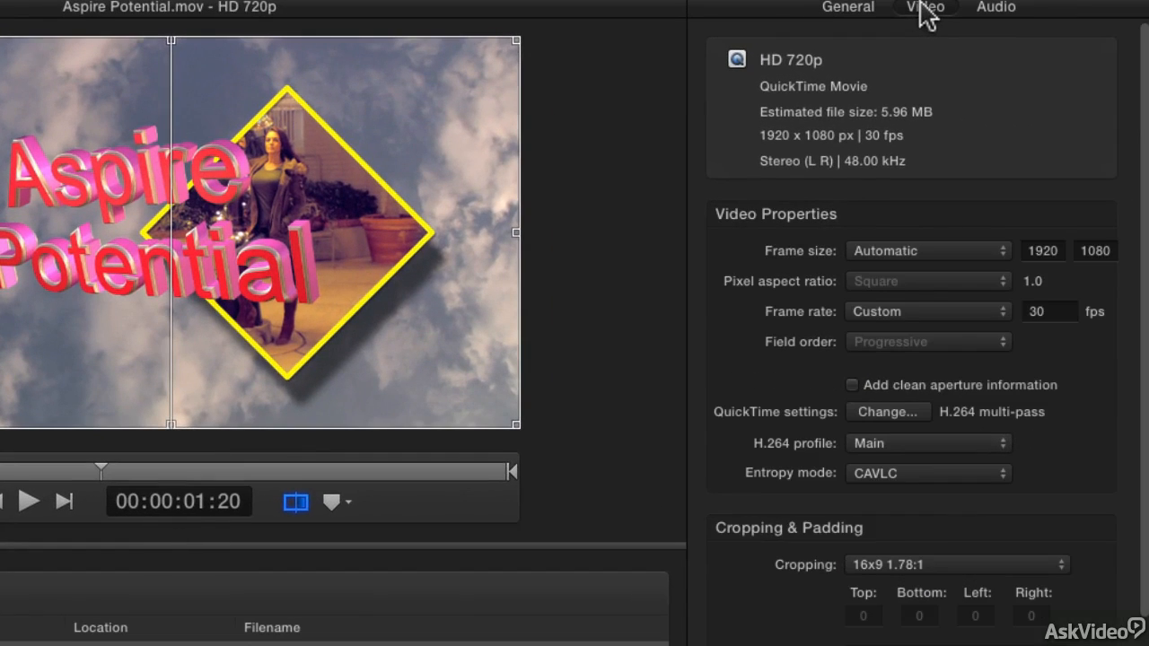
{"action": "left_click", "coordinate": [934, 251]}
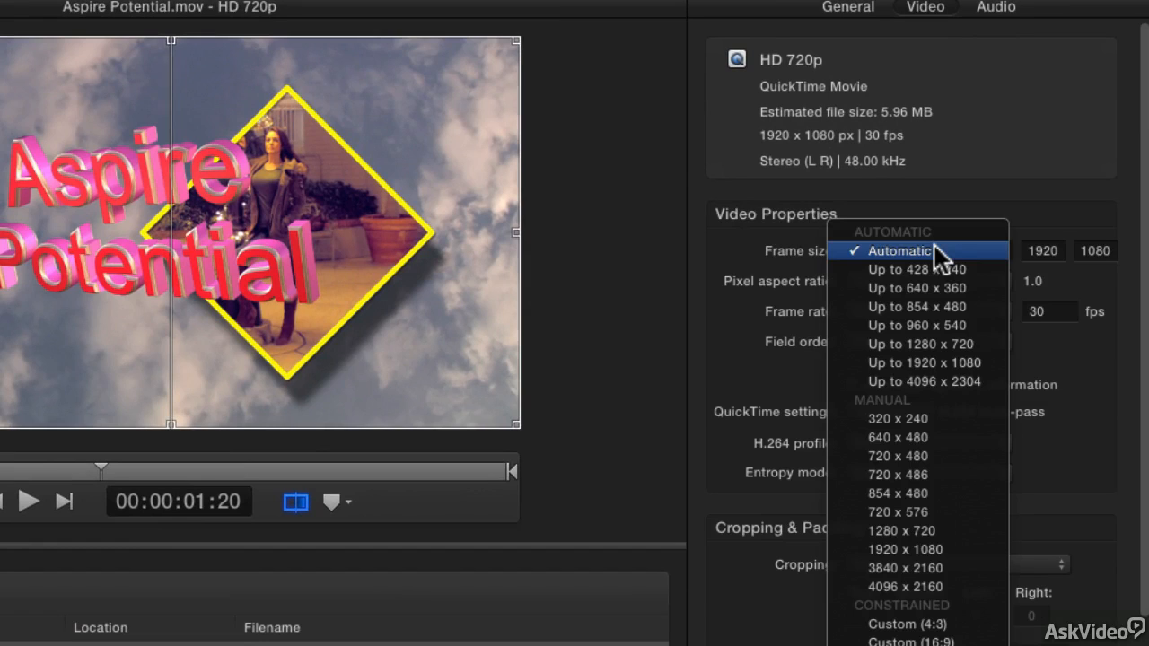
{"action": "left_click", "coordinate": [924, 455]}
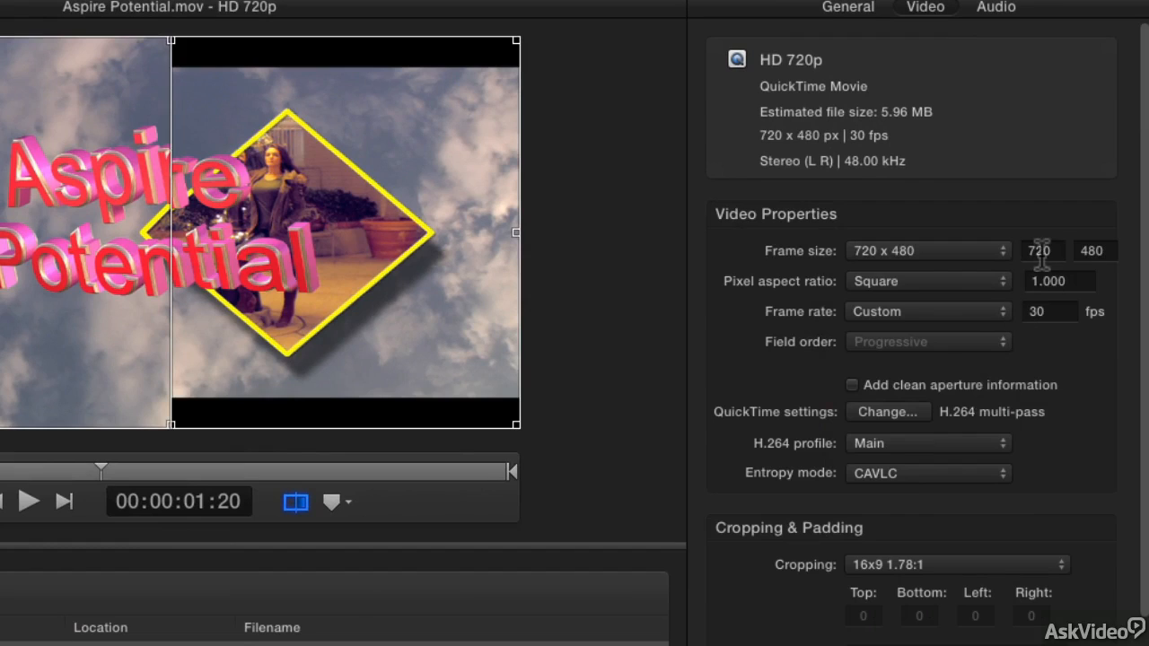
Try a custom frame width of 50 and return the frame size to the 720 x 480 preset.
{"action": "double_click", "coordinate": [1040, 251]}
{"action": "type", "text": "50"}
{"action": "key", "text": "Return"}
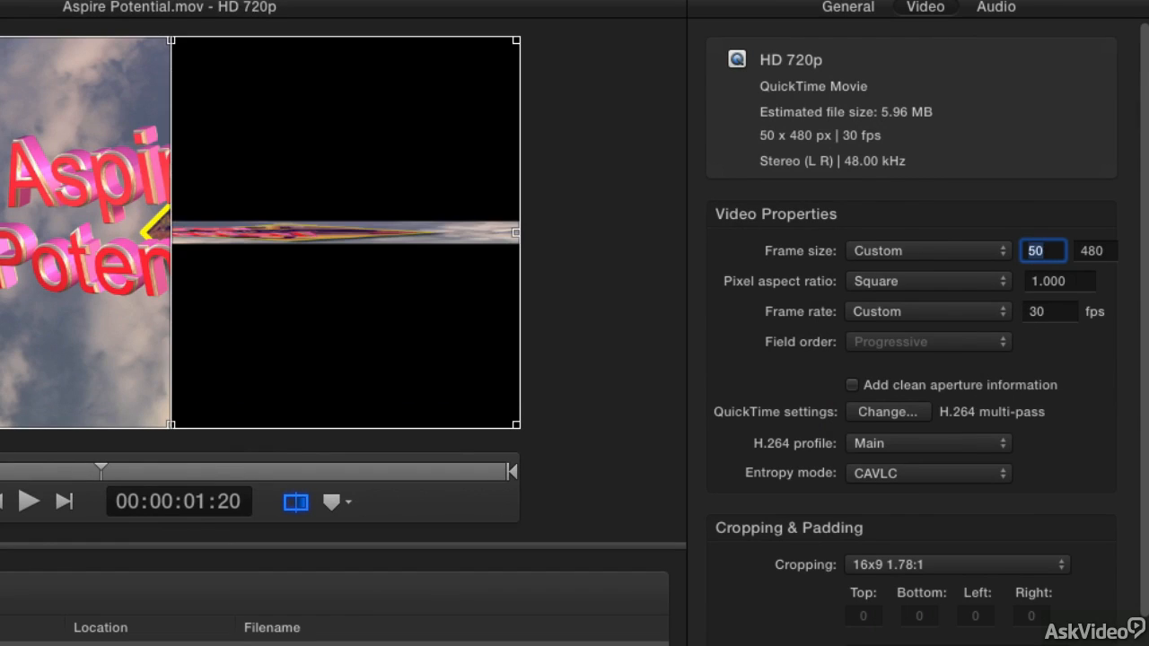
{"action": "left_click", "coordinate": [913, 253]}
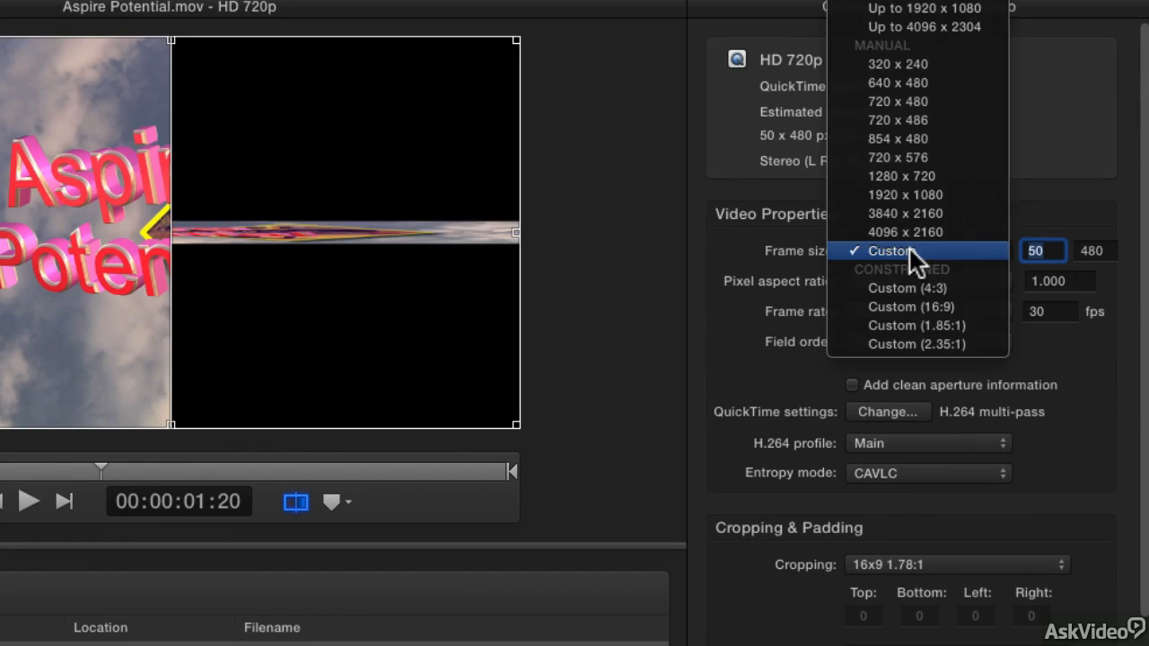
{"action": "left_click", "coordinate": [912, 101]}
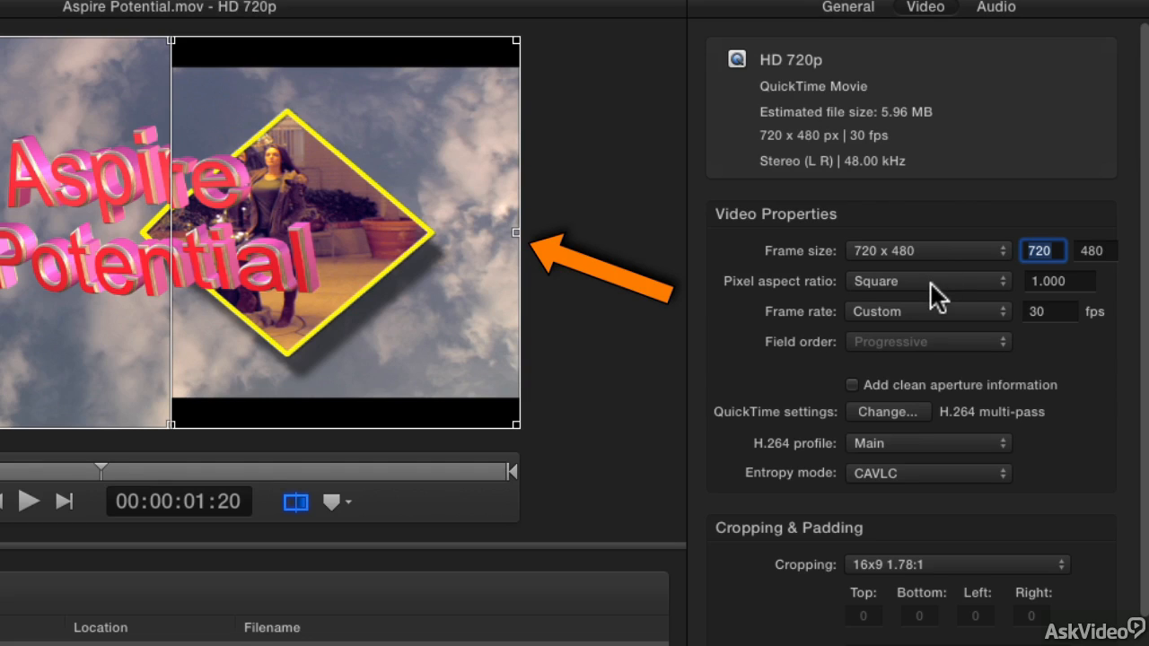
Try the NTSC CCIR 601/DV (16:9) pixel aspect ratio and undo the change.
{"action": "left_click", "coordinate": [931, 283]}
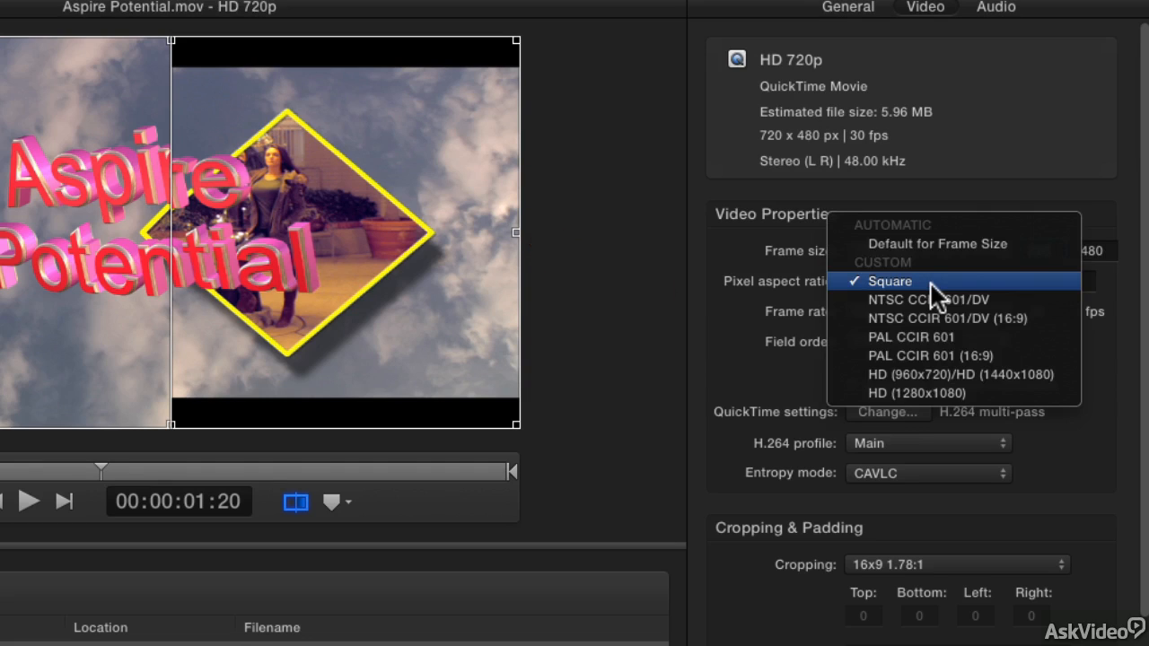
{"action": "left_click", "coordinate": [931, 314]}
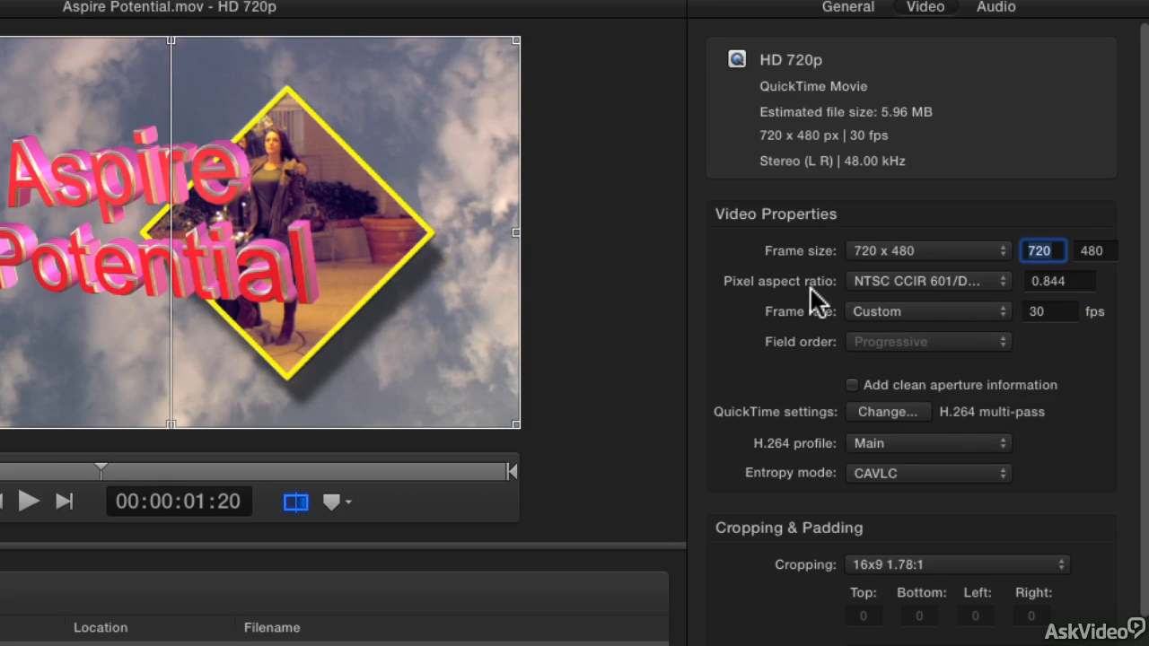
{"action": "key", "text": "super+z"}
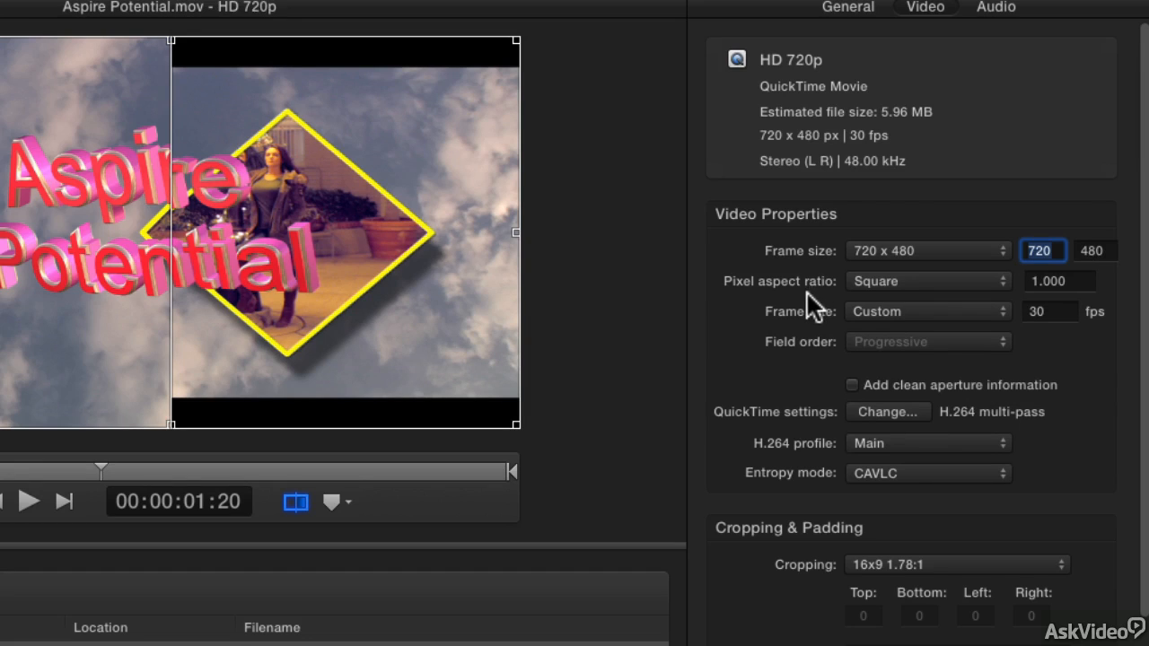
Try a custom pixel aspect ratio of 2 for the HD 720p output.
{"action": "left_click", "coordinate": [962, 283]}
{"action": "left_click", "coordinate": [1009, 281]}
{"action": "left_click", "coordinate": [1052, 281]}
{"action": "type", "text": "2"}
{"action": "key", "text": "Return"}
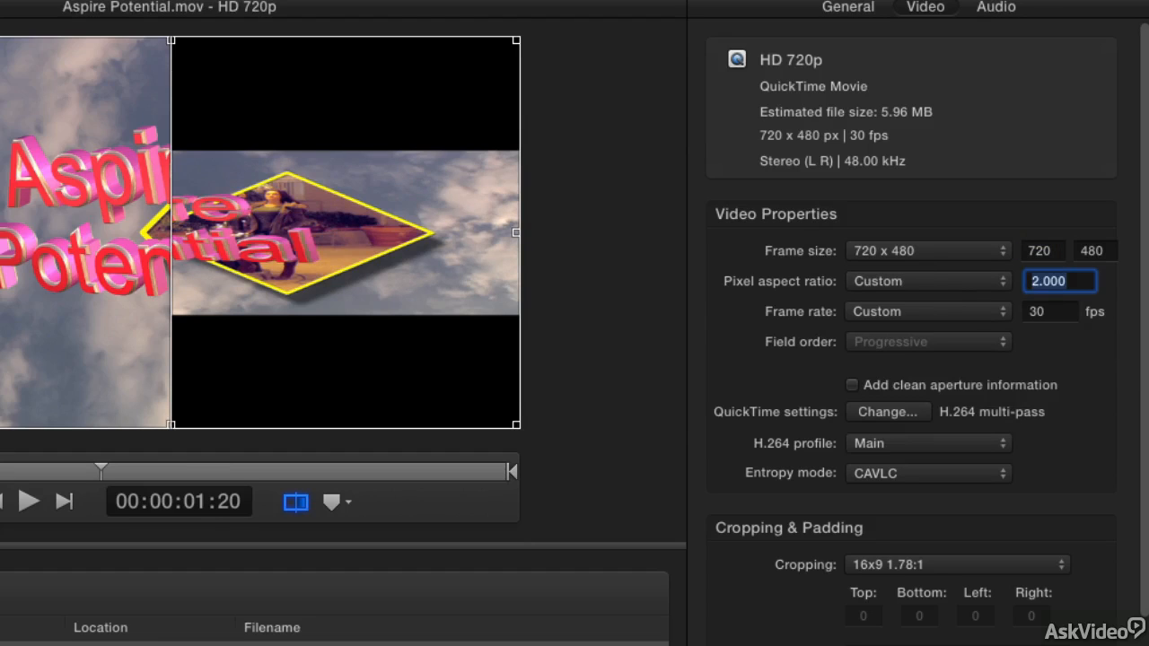
Set the pixel aspect ratio to NTSC CCIR 601/DV (16:9).
{"action": "left_click", "coordinate": [923, 279]}
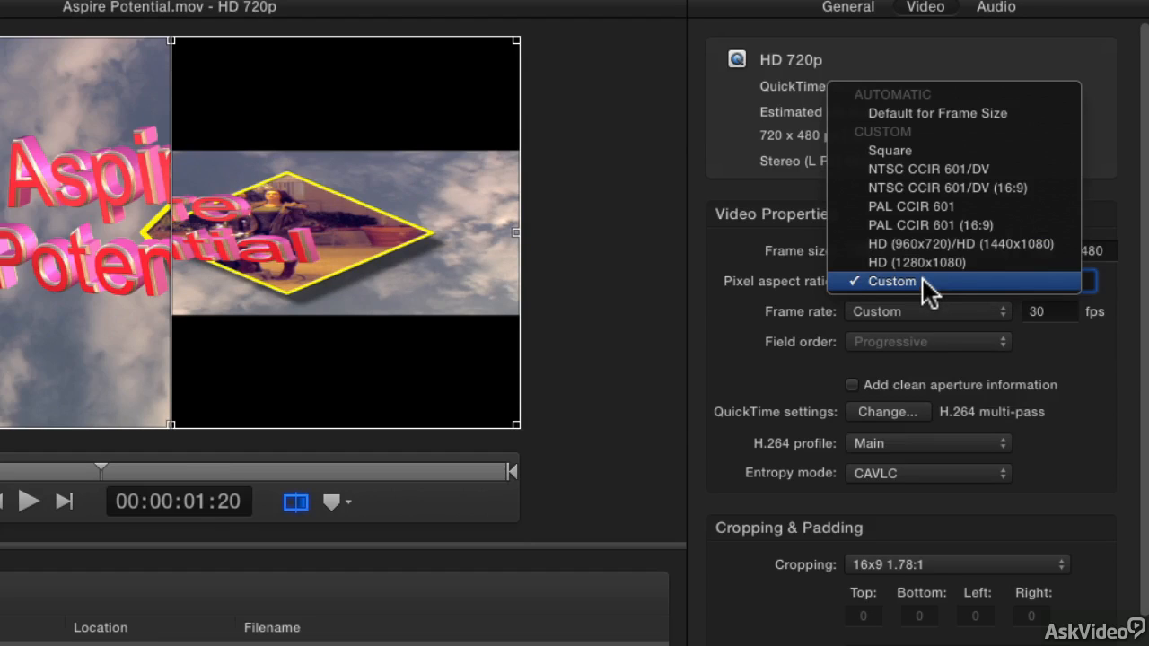
{"action": "left_click", "coordinate": [922, 183]}
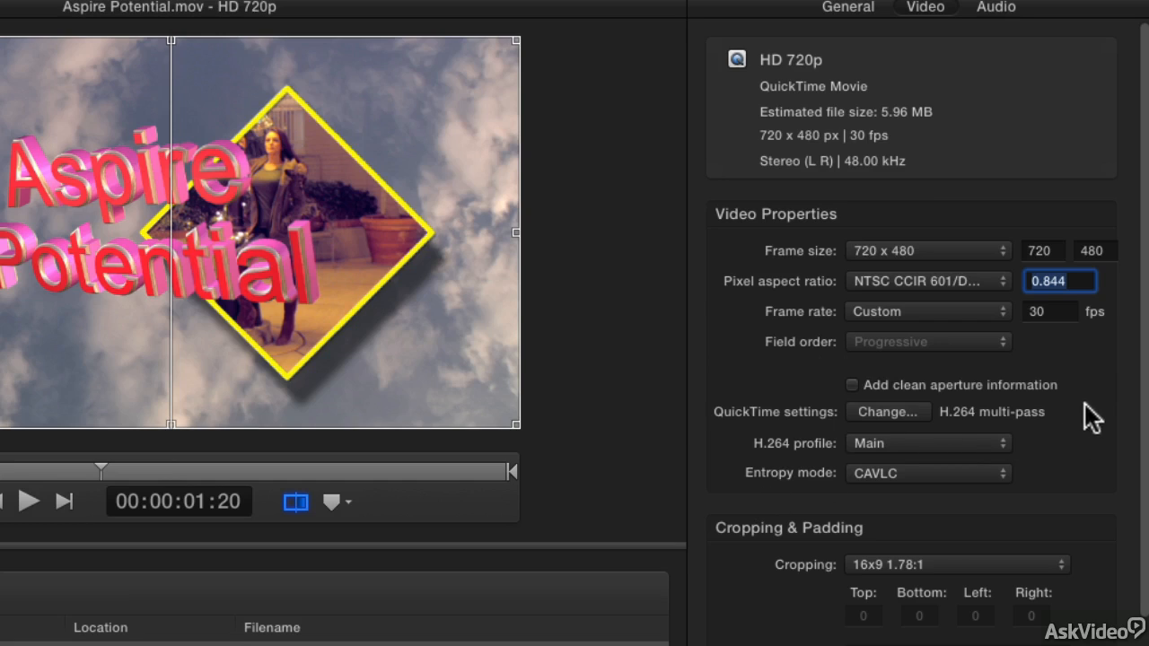
{"action": "left_click", "coordinate": [1094, 368]}
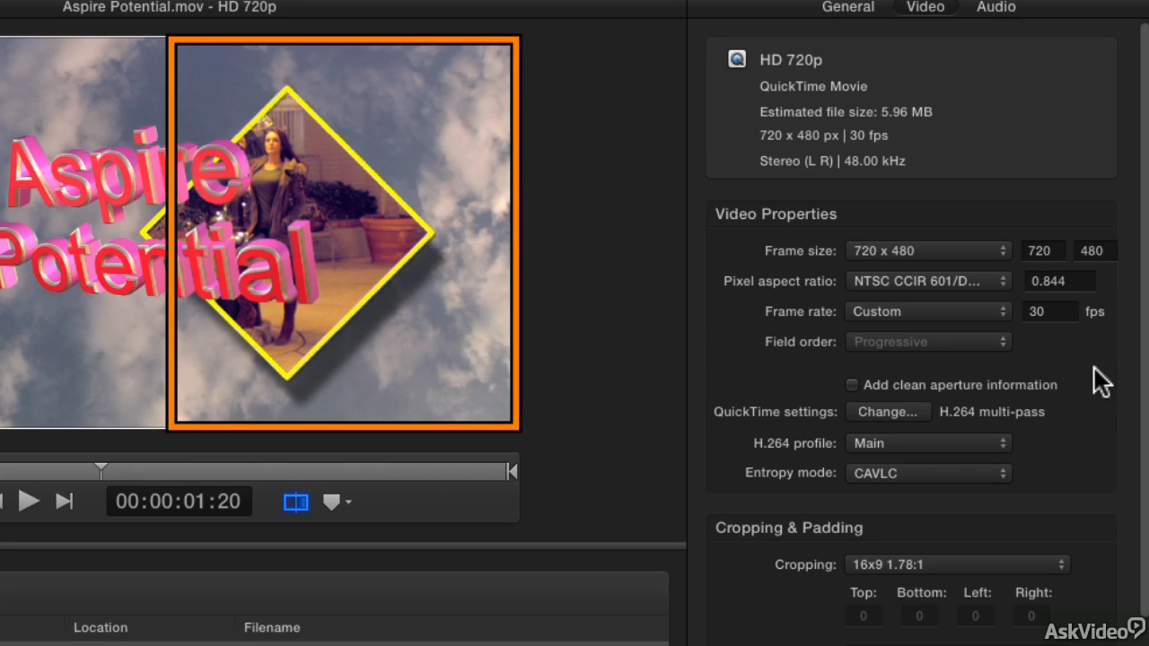
Try Better (Linear Filter) as the resize filter and settle on Best (Statistical Prediction).
{"action": "scroll", "coordinate": [1094, 368], "scroll_direction": "down", "scroll_amount": 5}
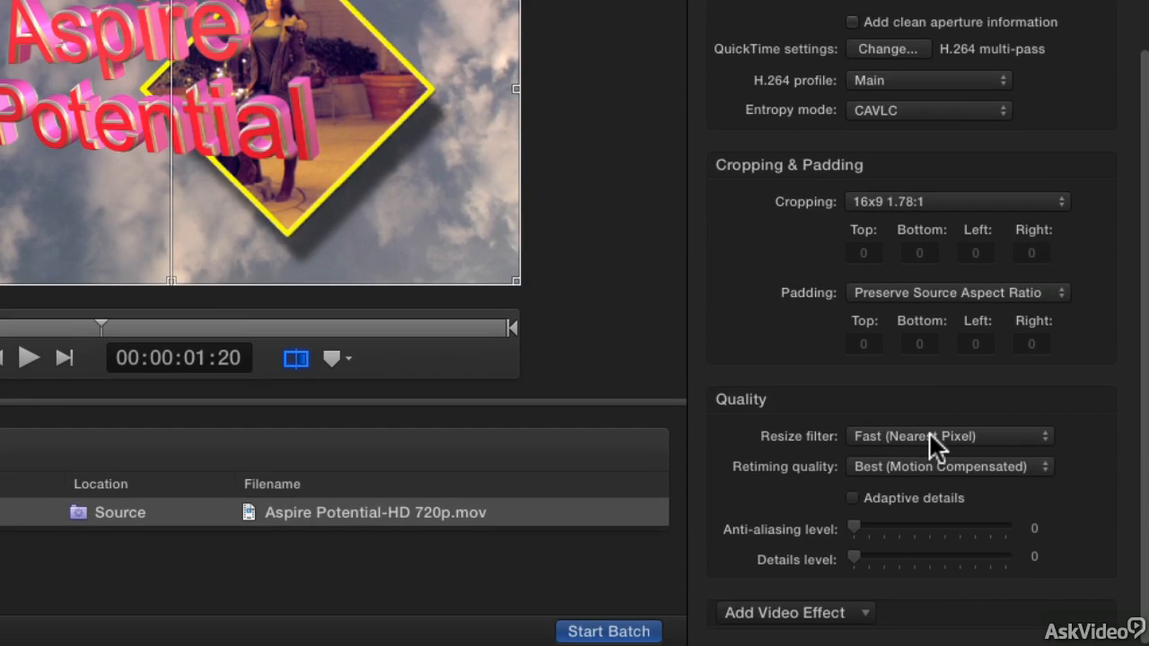
{"action": "left_click", "coordinate": [1044, 437]}
{"action": "left_click", "coordinate": [1043, 435]}
{"action": "left_click", "coordinate": [1044, 437]}
{"action": "left_click", "coordinate": [1032, 455]}
{"action": "left_click", "coordinate": [1040, 435]}
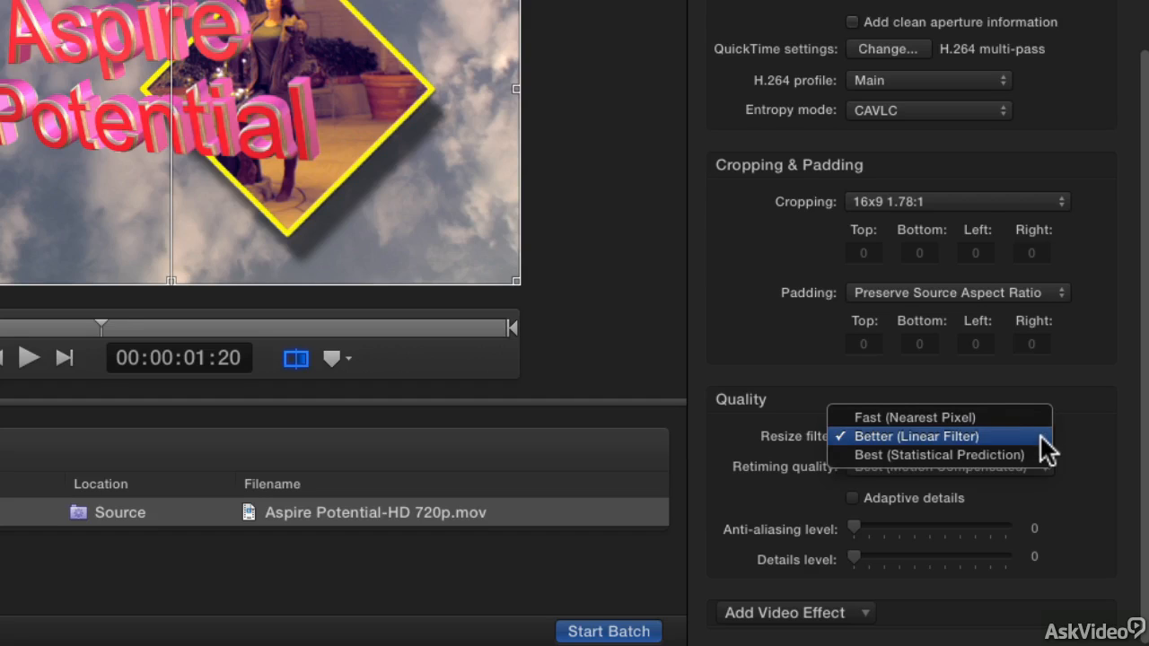
{"action": "left_click", "coordinate": [1036, 454]}
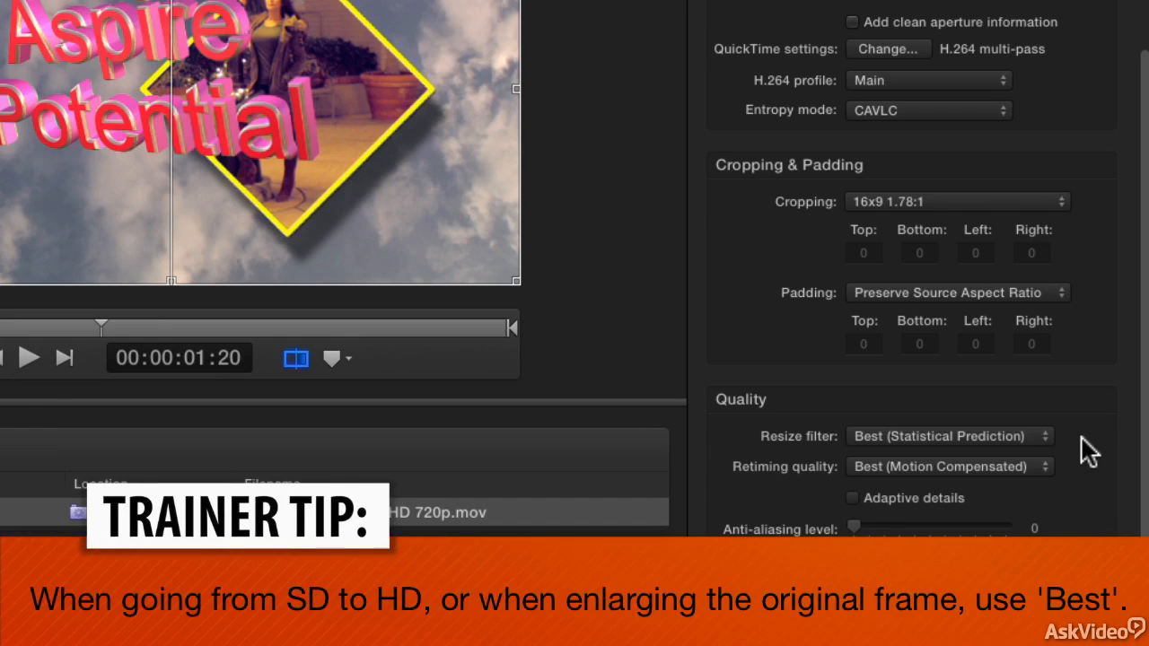
Try anti-aliasing levels of 43, 100, 0 and 40, and settle on 30.
{"action": "scroll", "coordinate": [1082, 438], "scroll_direction": "down", "scroll_amount": 1}
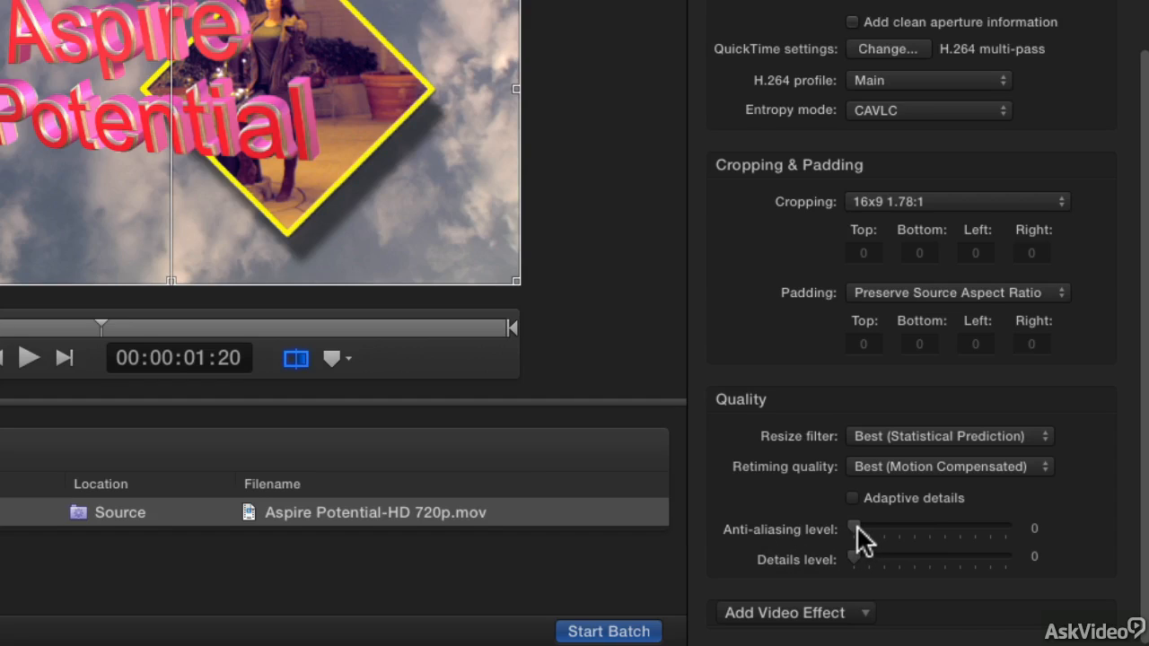
{"action": "left_click_drag", "start_coordinate": [857, 529], "coordinate": [958, 524]}
{"action": "type", "text": "43"}
{"action": "key", "text": "Return"}
{"action": "type", "text": "100"}
{"action": "key", "text": "Return"}
{"action": "type", "text": "0"}
{"action": "key", "text": "Return"}
{"action": "type", "text": "40"}
{"action": "key", "text": "Return"}
{"action": "type", "text": "30"}
{"action": "key", "text": "Return"}
Try details levels of 75, 100 and 50, and settle on 15.
{"action": "left_click", "coordinate": [816, 563]}
{"action": "left_click_drag", "start_coordinate": [851, 562], "coordinate": [975, 566]}
{"action": "left_click", "coordinate": [1035, 556]}
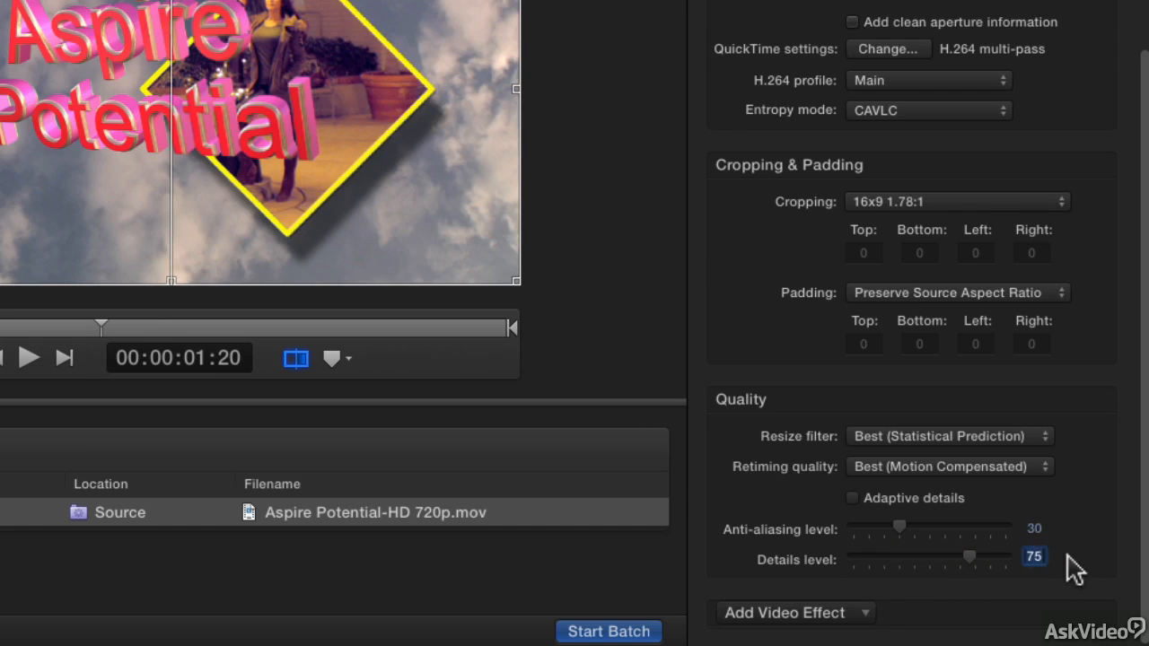
{"action": "type", "text": "100"}
{"action": "key", "text": "Return"}
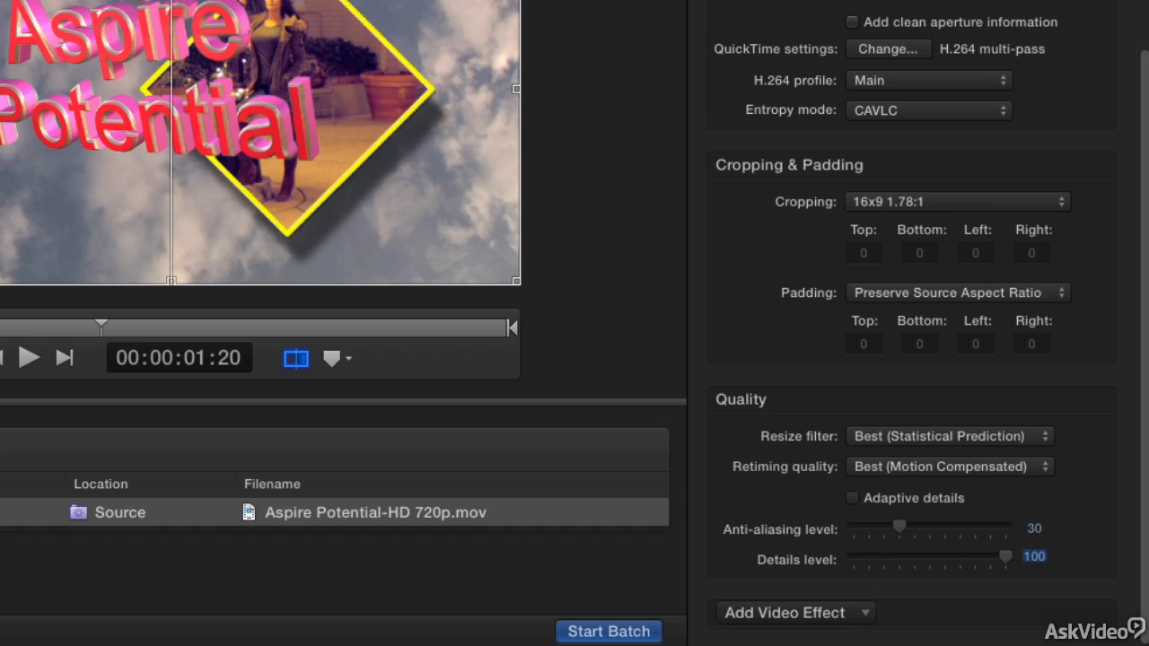
{"action": "type", "text": "50"}
{"action": "key", "text": "Return"}
{"action": "type", "text": "15"}
{"action": "key", "text": "Return"}
{"action": "left_click", "coordinate": [1079, 543]}
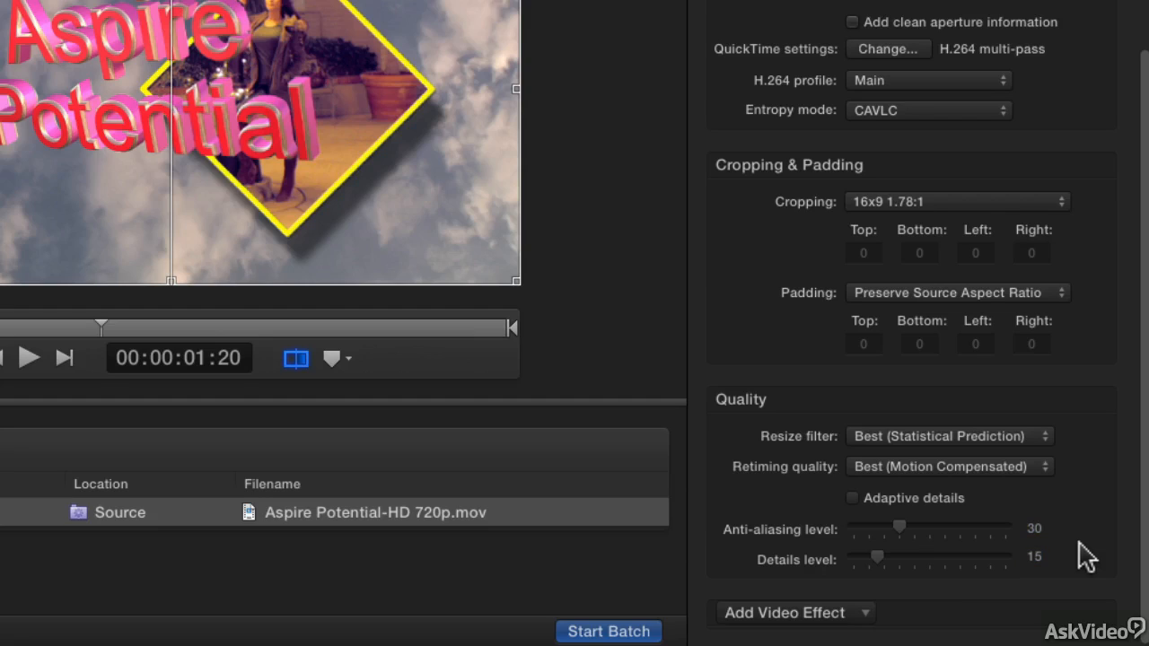